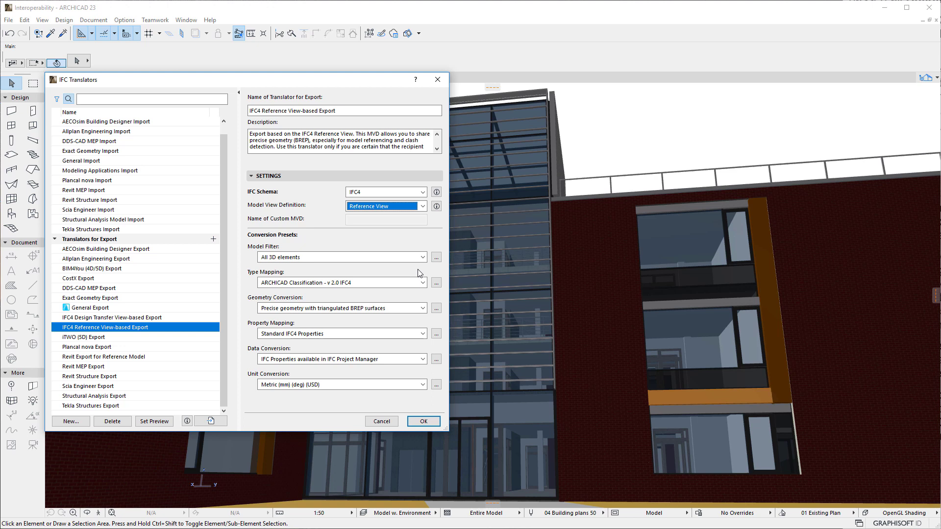
# Cancel the IFC4 Reference View translator settings, discarding any changes.
pyautogui.click(390, 421)
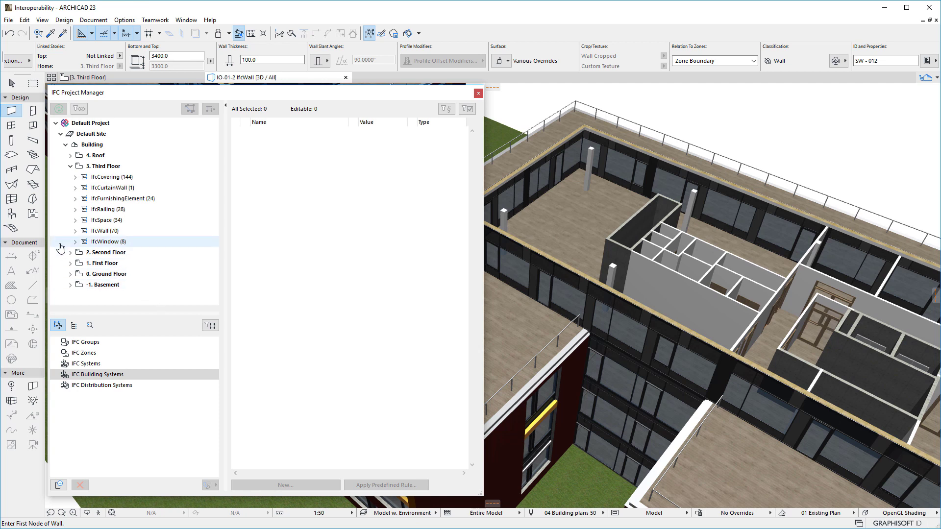
# Select third-floor walls SW - 001 to SW - 013 and highlight them in the 3D model.
pyautogui.click(74, 232)
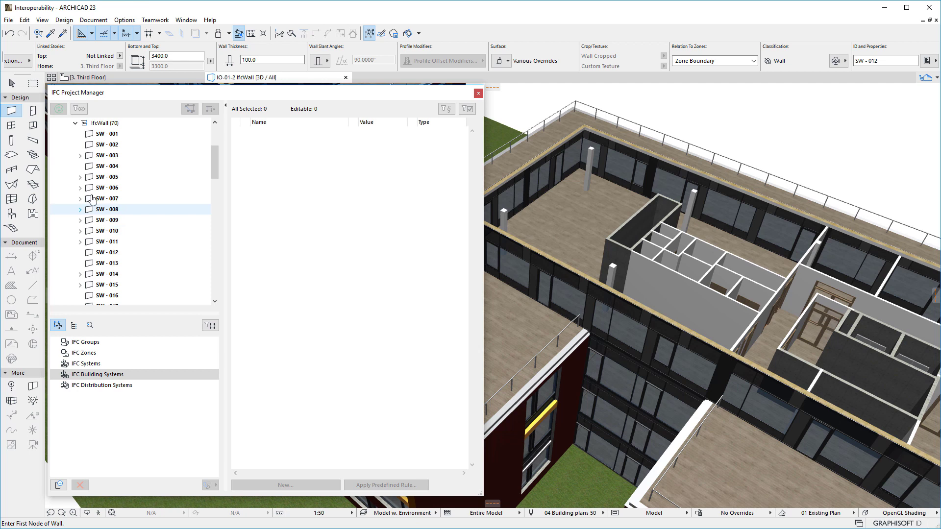
pyautogui.click(112, 136)
pyautogui.scroll(1, 157, 181)
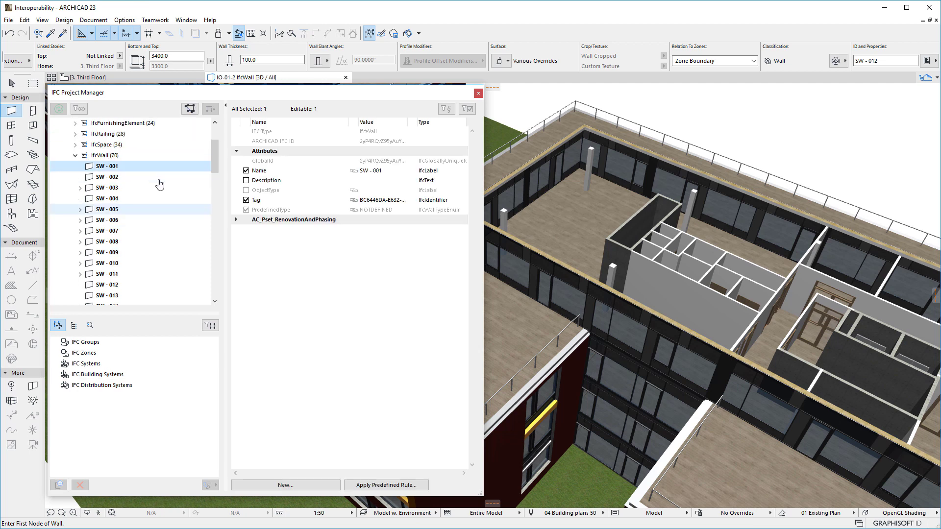
pyautogui.keyDown('shift'); pyautogui.click(121, 296); pyautogui.keyUp('shift')
pyautogui.click(190, 109)
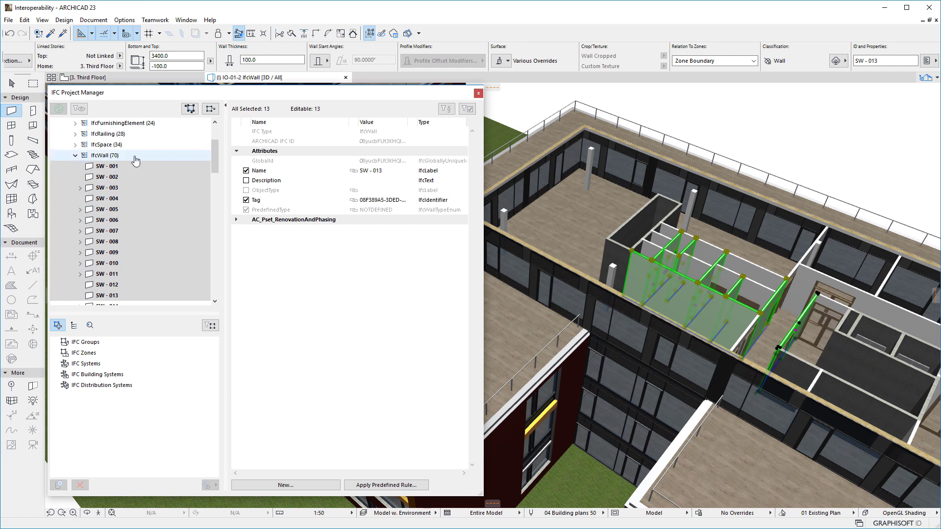
pyautogui.click(136, 156)
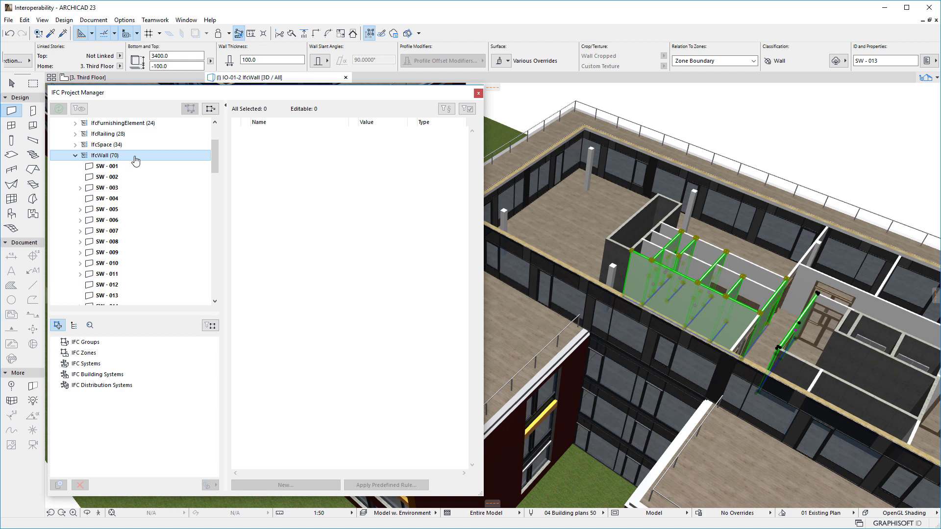
# Compare IFC Distribution Systems with IFC Building Systems, then settle on IFC Building Systems.
pyautogui.click(96, 375)
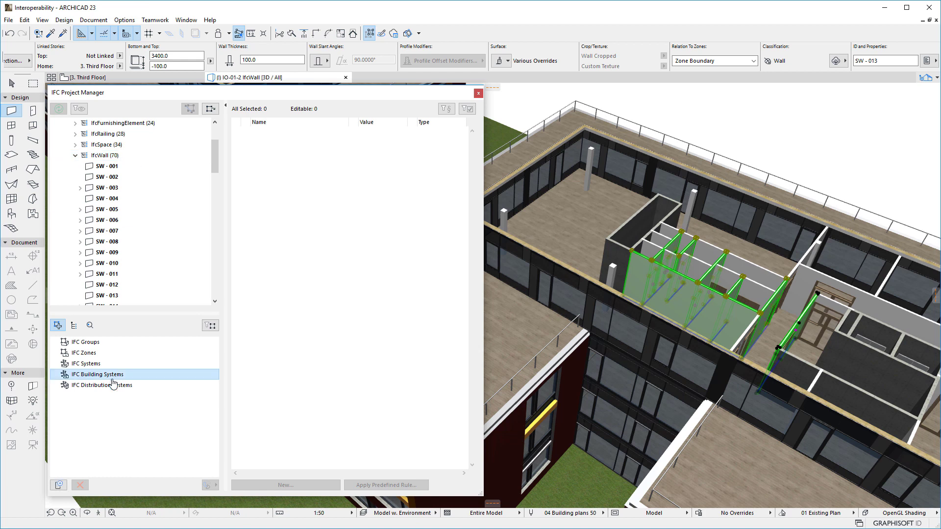
pyautogui.click(140, 386)
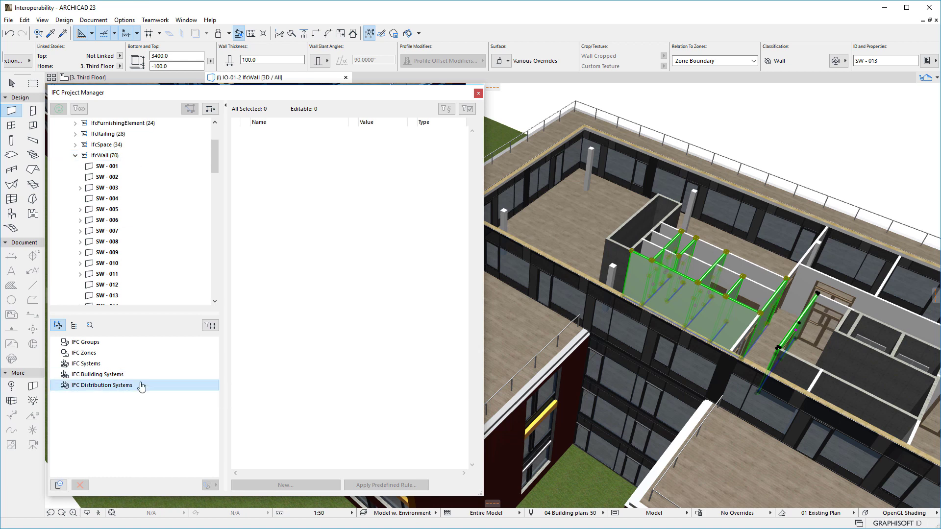
pyautogui.click(110, 375)
# Add a new building system whose relation is named 'Partitions'.
pyautogui.click(58, 485)
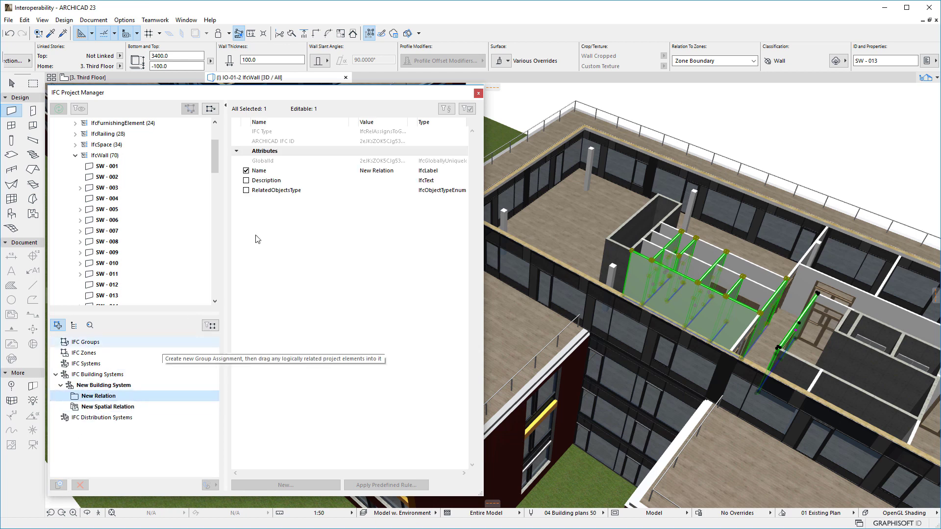
pyautogui.click(377, 171)
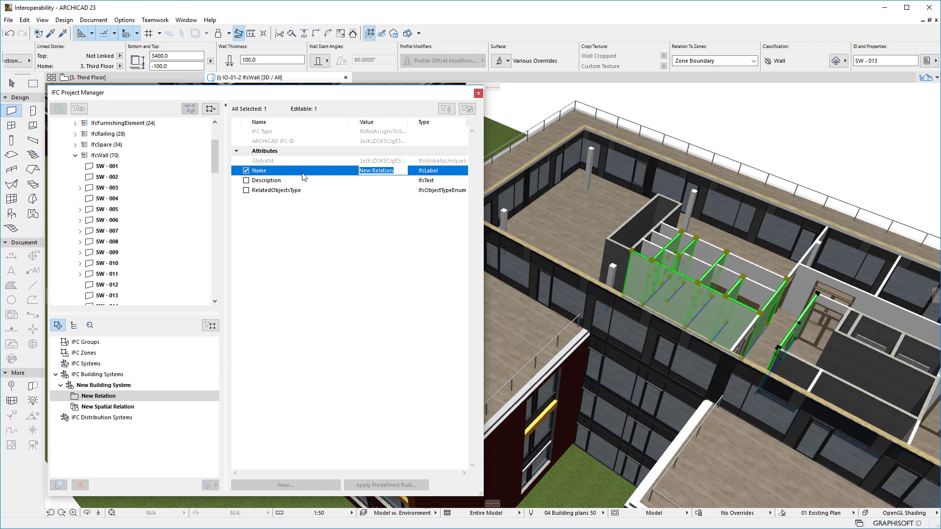
pyautogui.write('Partitions')
# Move walls SW - 001 through SW - 013 into the Partitions group and check its contents.
pyautogui.click(120, 167)
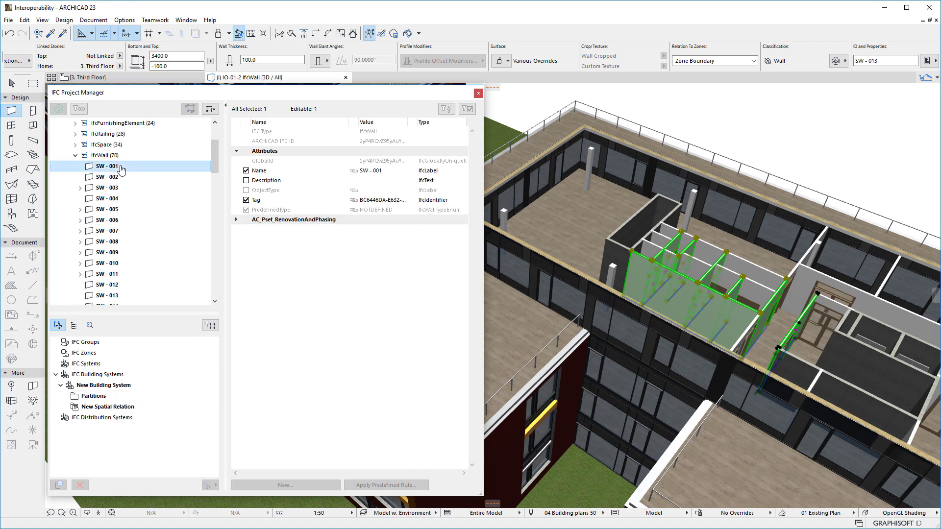
pyautogui.keyDown('shift'); pyautogui.click(104, 297); pyautogui.keyUp('shift')
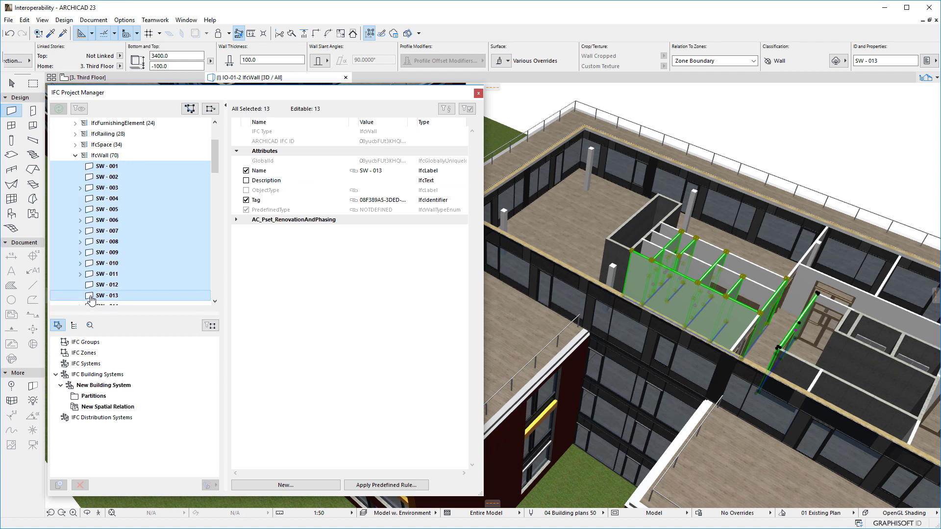
pyautogui.moveTo(90, 296); pyautogui.dragTo(90, 400)
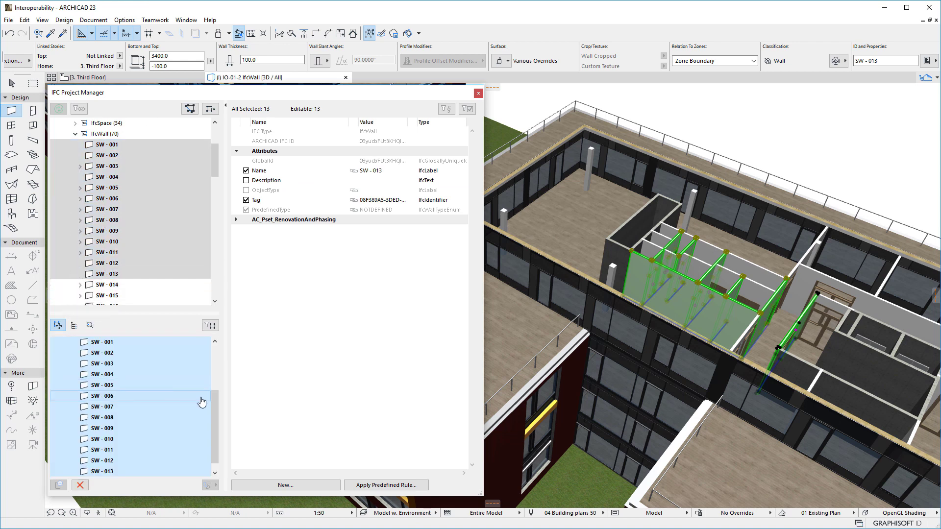
pyautogui.moveTo(213, 396); pyautogui.dragTo(216, 370)
pyautogui.click(170, 387)
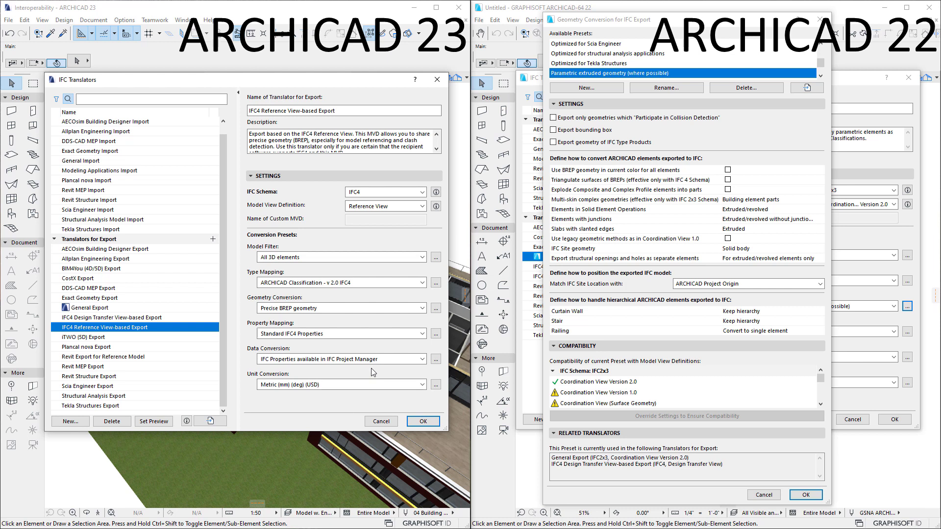
# Open the Geometry Conversion settings for the IFC4 Reference View-based Export translator.
pyautogui.click(436, 308)
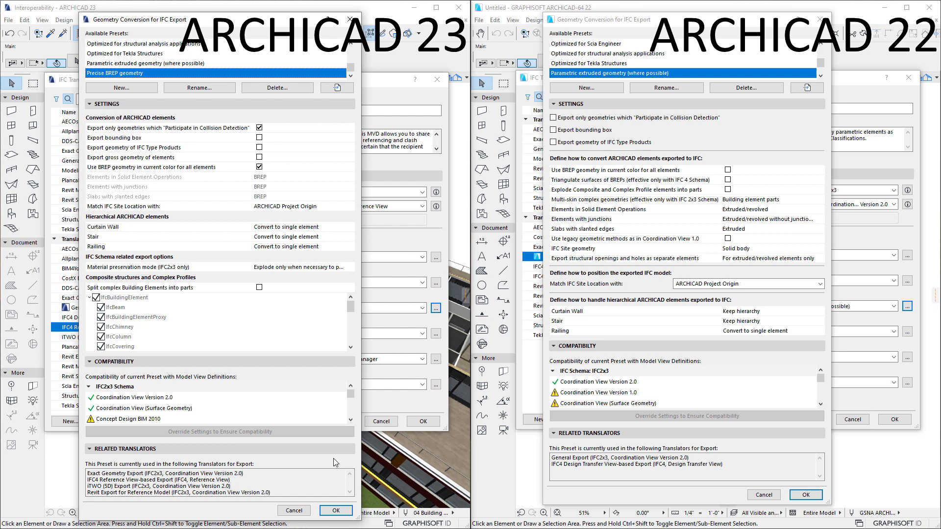
pyautogui.click(695, 182)
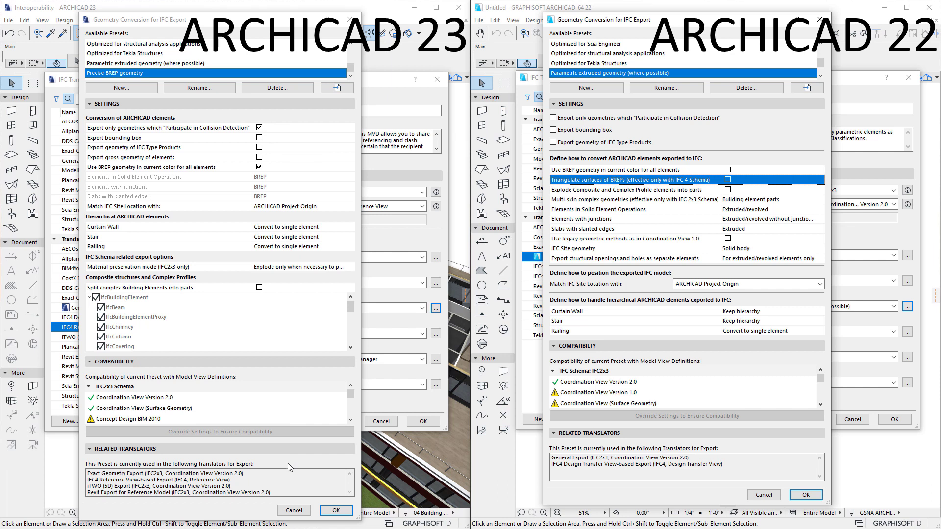
pyautogui.click(710, 190)
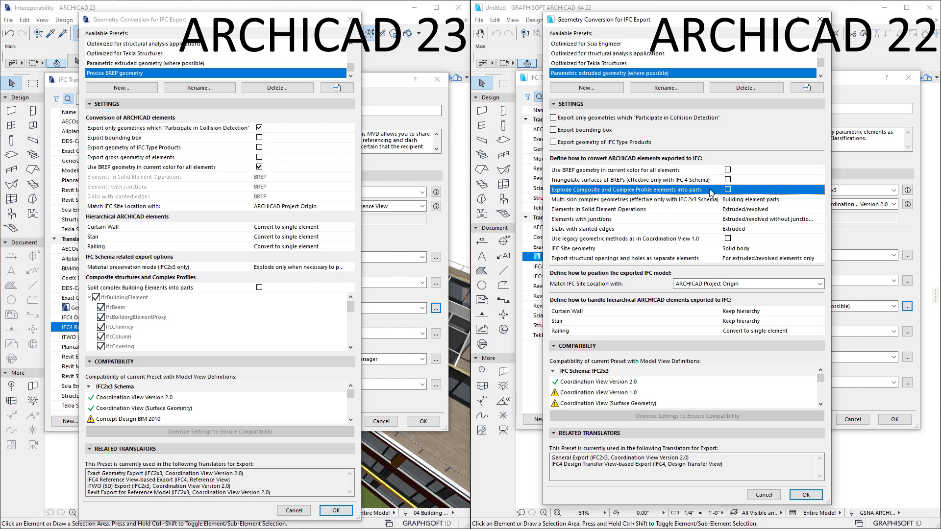
# Turn on Split complex Building Elements into parts and clear IfcBuildingElement.
pyautogui.click(214, 289)
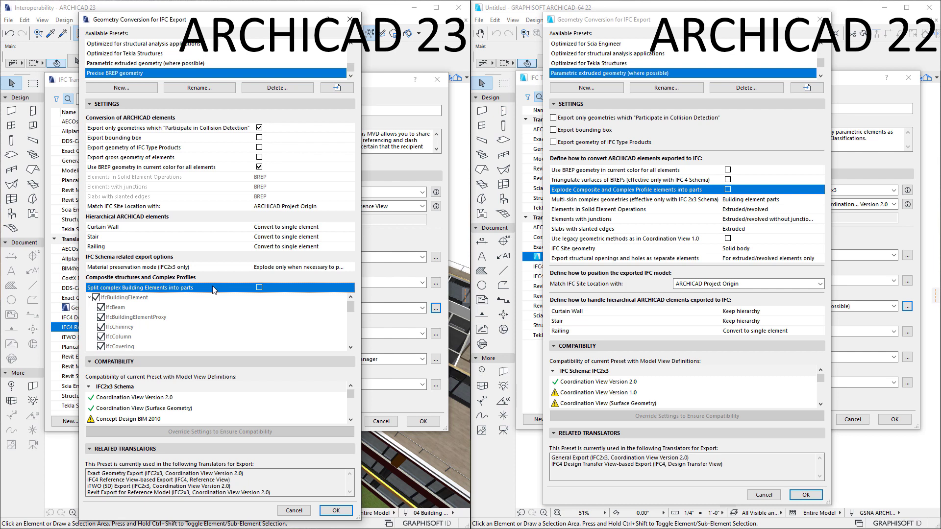
pyautogui.click(260, 288)
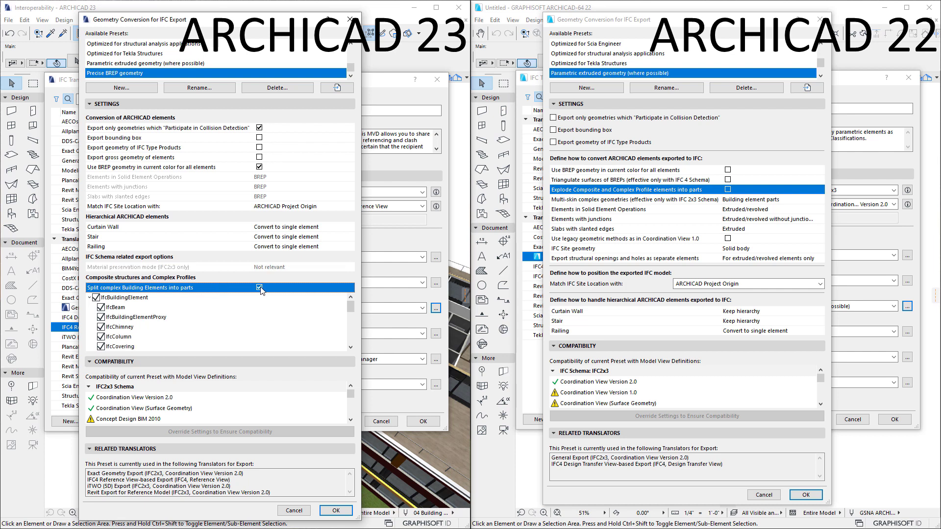
pyautogui.click(97, 298)
# Include IfcColumn, IfcRoof, IfcSlab and IfcWall in splitting, comparing ARCHICAD 22's multi-skin options.
pyautogui.click(101, 337)
pyautogui.scroll(-1, 136, 329)
pyautogui.scroll(-2, 135, 330)
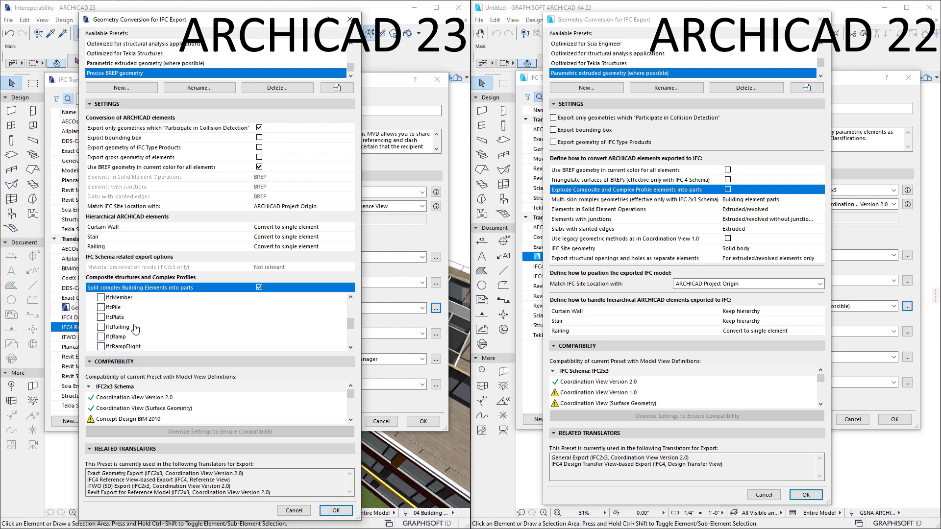
pyautogui.scroll(-1, 101, 338)
pyautogui.click(101, 327)
pyautogui.click(102, 347)
pyautogui.scroll(-2, 102, 344)
pyautogui.click(101, 337)
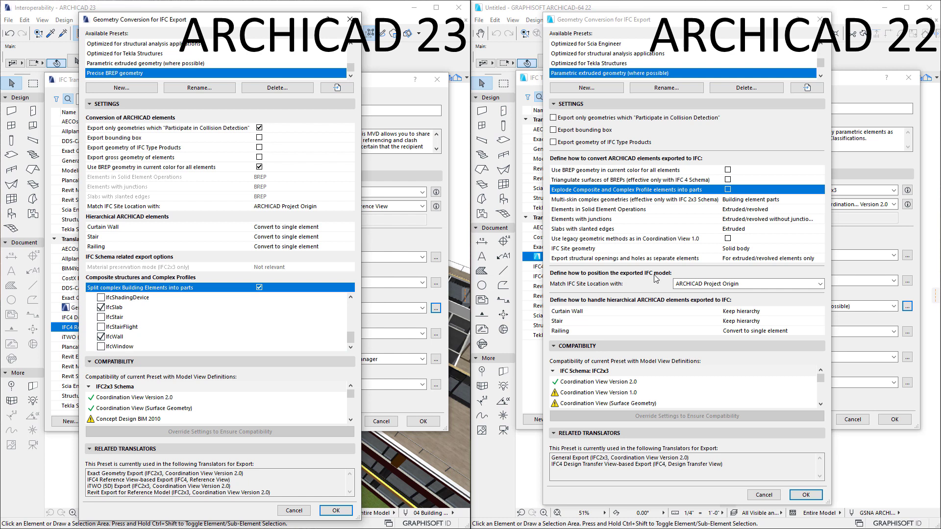
pyautogui.click(712, 192)
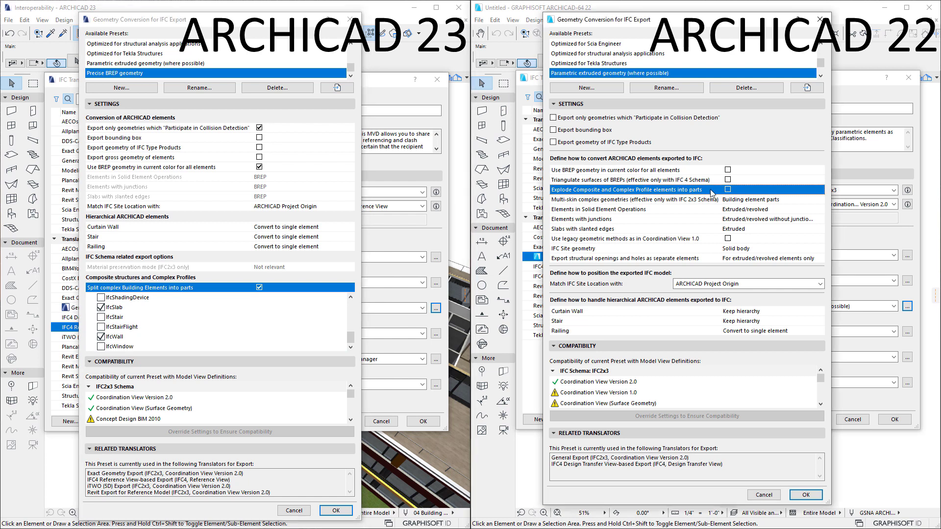
pyautogui.click(712, 201)
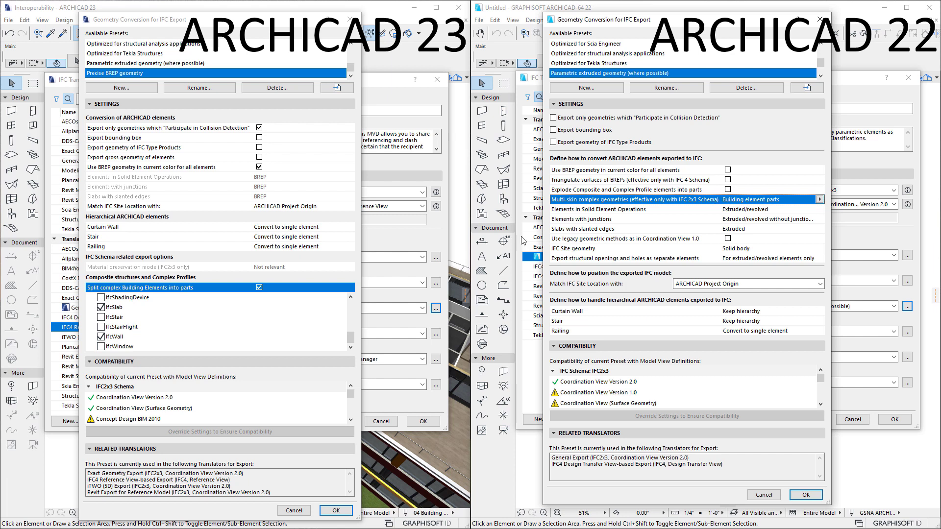
# Turn off element splitting and show the Material preservation mode choices.
pyautogui.click(260, 287)
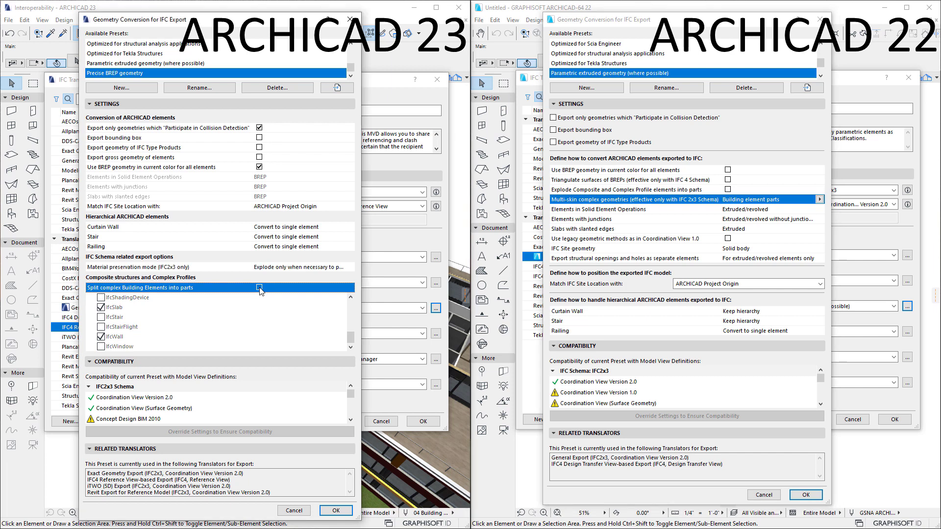
pyautogui.click(224, 270)
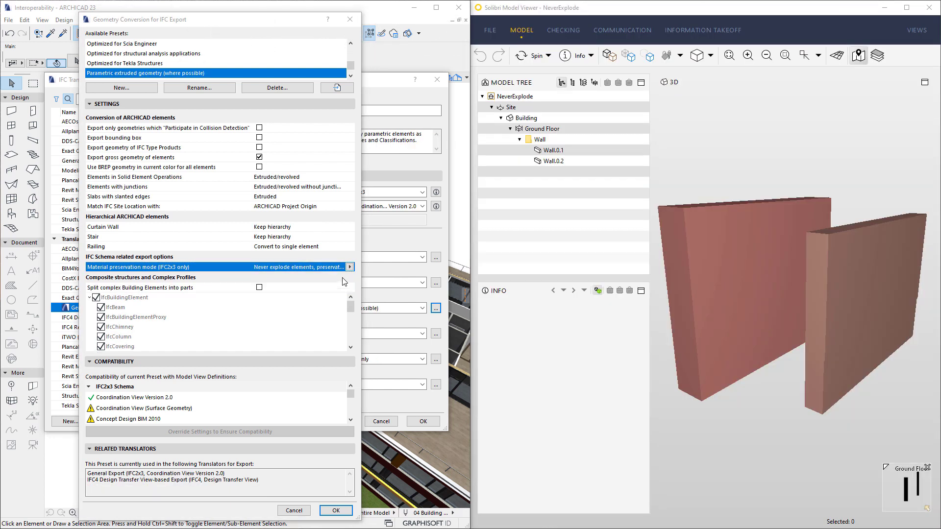
pyautogui.click(350, 267)
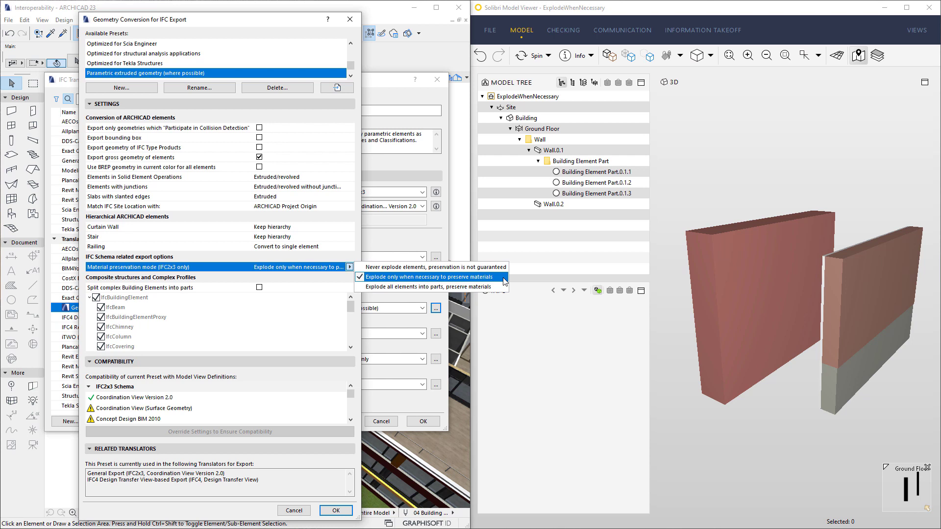
# Set material preservation to 'Explode all elements into parts, preserve materials'.
pyautogui.click(505, 286)
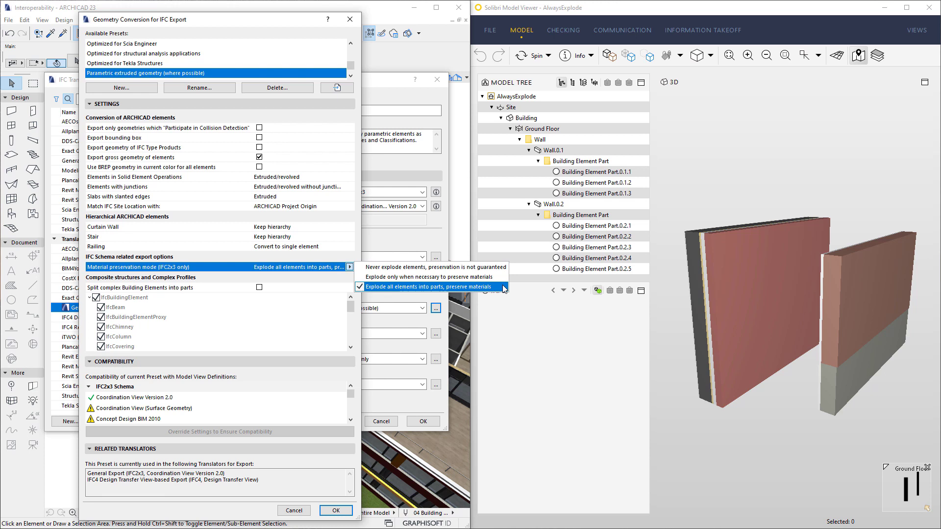
# Enable element splitting to see material mode become Not relevant, then cancel Geometry Conversion.
pyautogui.click(503, 288)
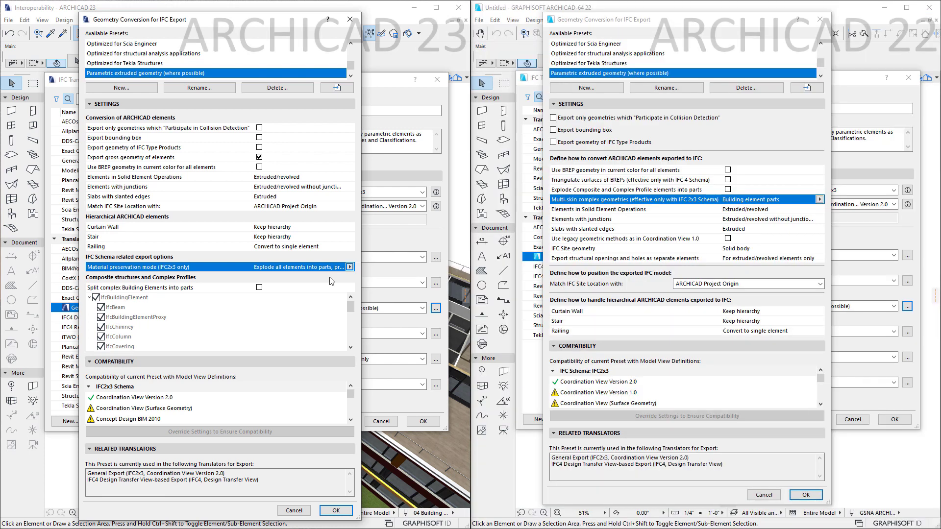
pyautogui.click(216, 289)
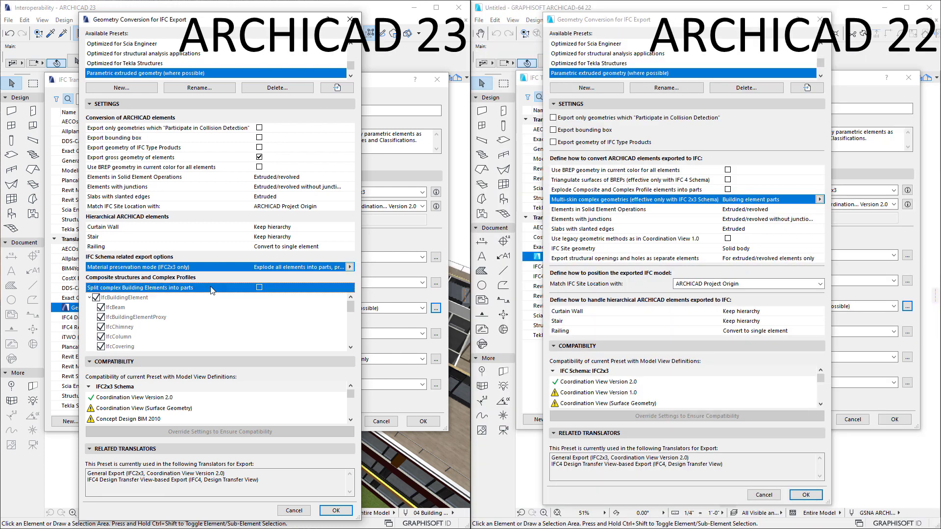
pyautogui.click(259, 288)
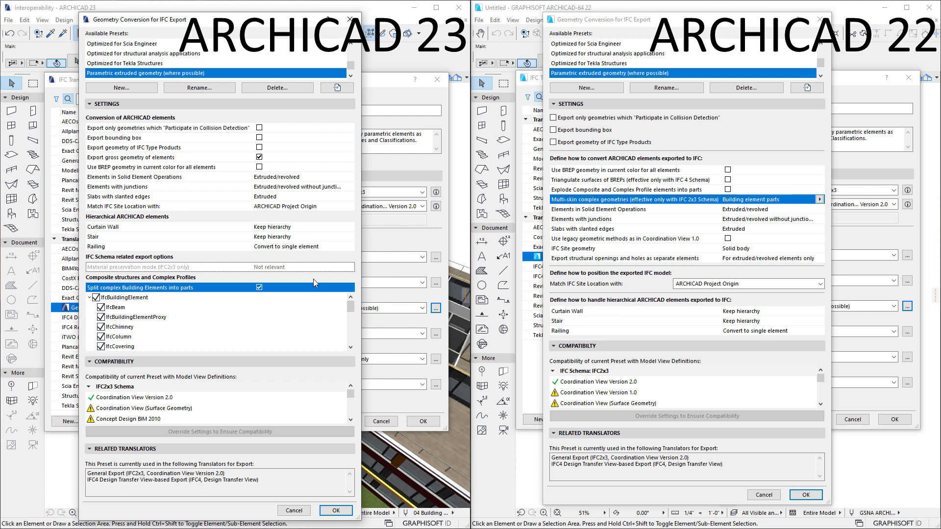
pyautogui.click(708, 241)
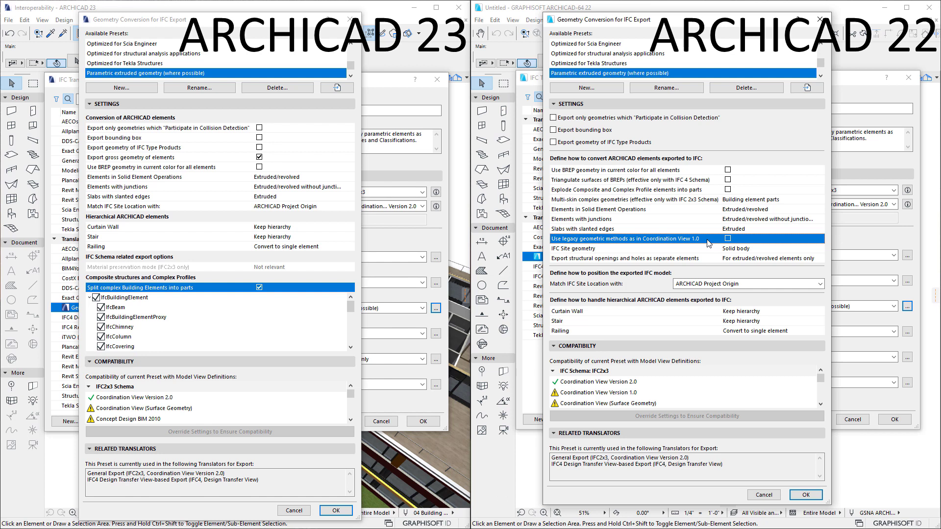
pyautogui.click(297, 511)
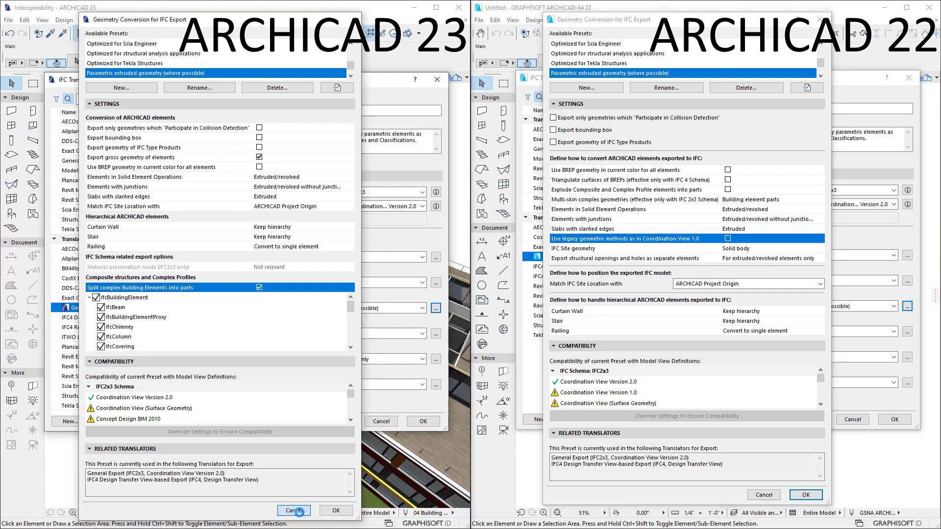
# Keep Coordination View 2.0 as the model view and open the Geometry Conversion settings.
pyautogui.click(423, 207)
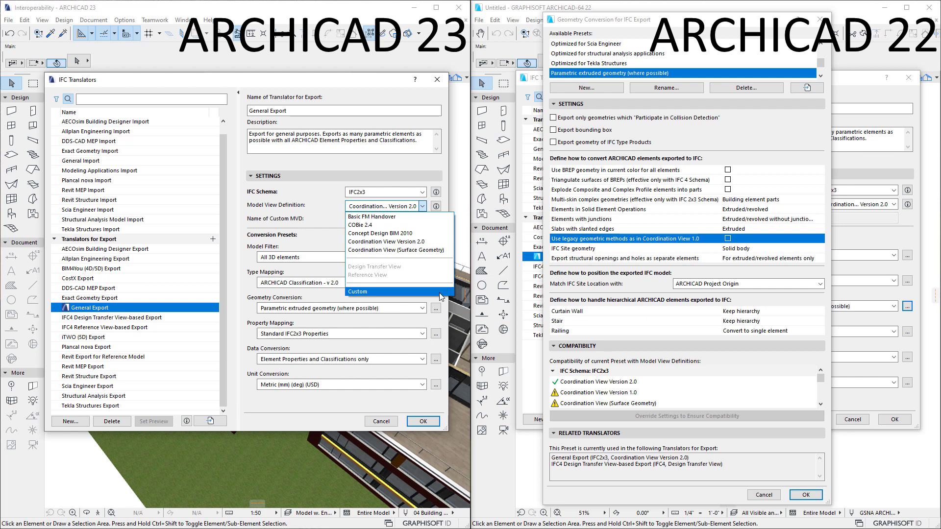
pyautogui.click(438, 316)
pyautogui.click(436, 310)
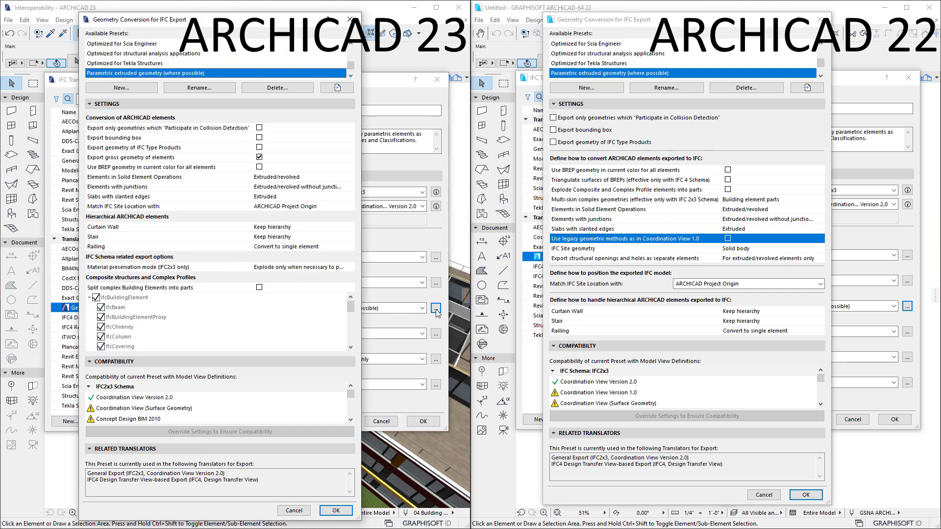
# Check ARCHICAD 22's IFC Site geometry and structural openings rows, then enable Export gross geometry of elements.
pyautogui.click(708, 248)
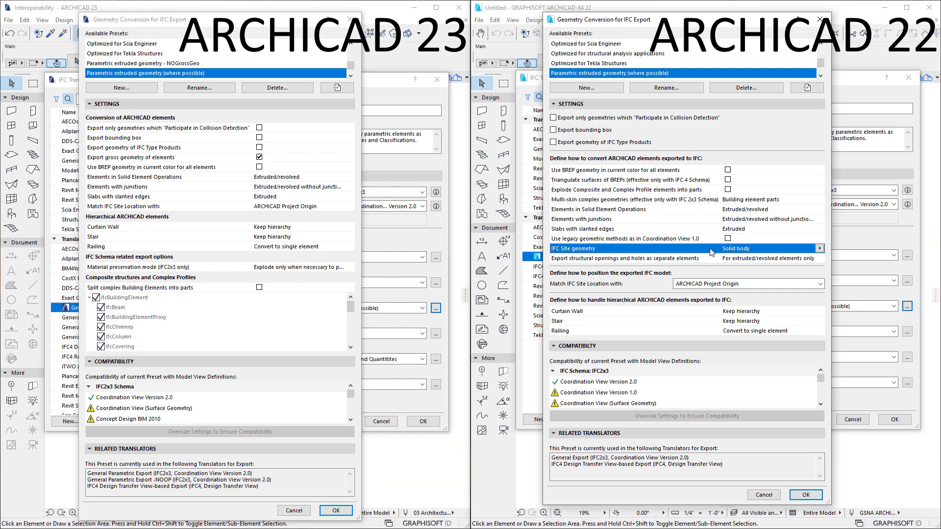
pyautogui.click(710, 258)
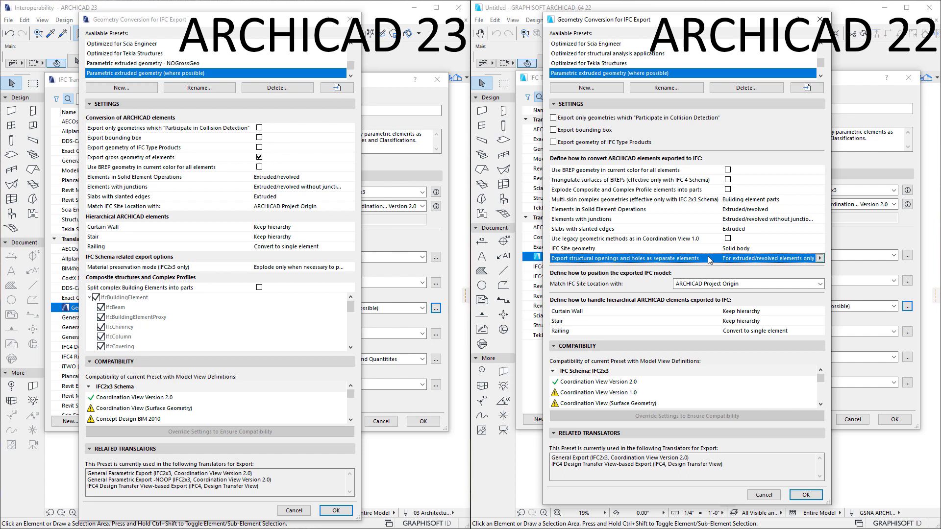
pyautogui.click(216, 157)
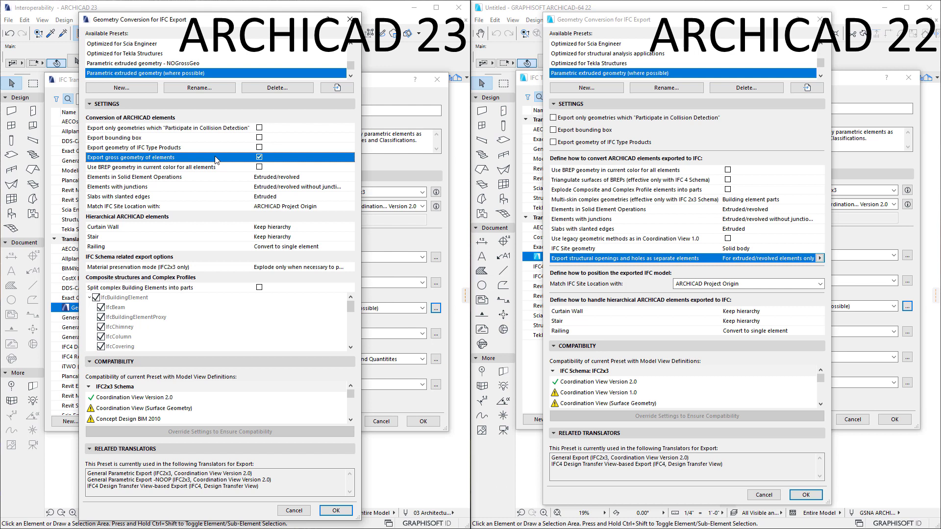
# Leave Geometry Conversion unchanged; in the model filter, collapse the building, distribution and component branches to show IfcOpeningElement.
pyautogui.click(764, 495)
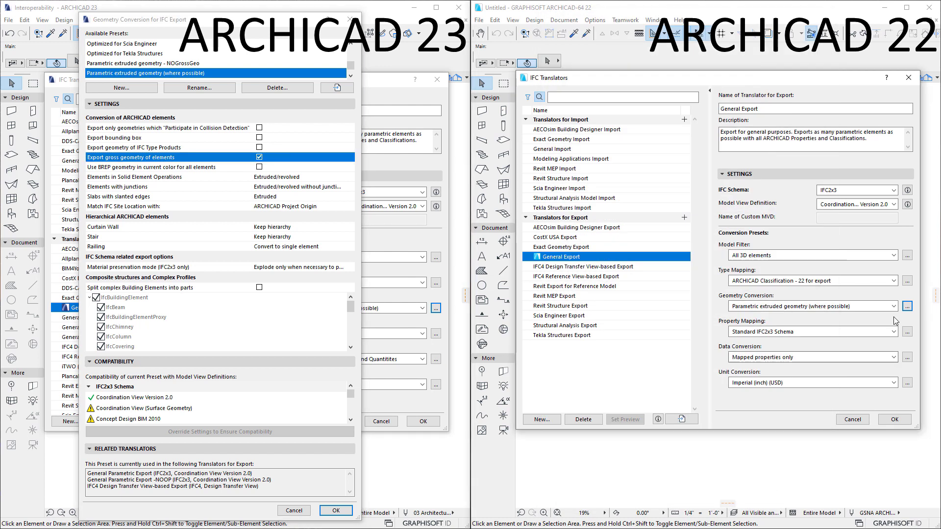
pyautogui.click(908, 259)
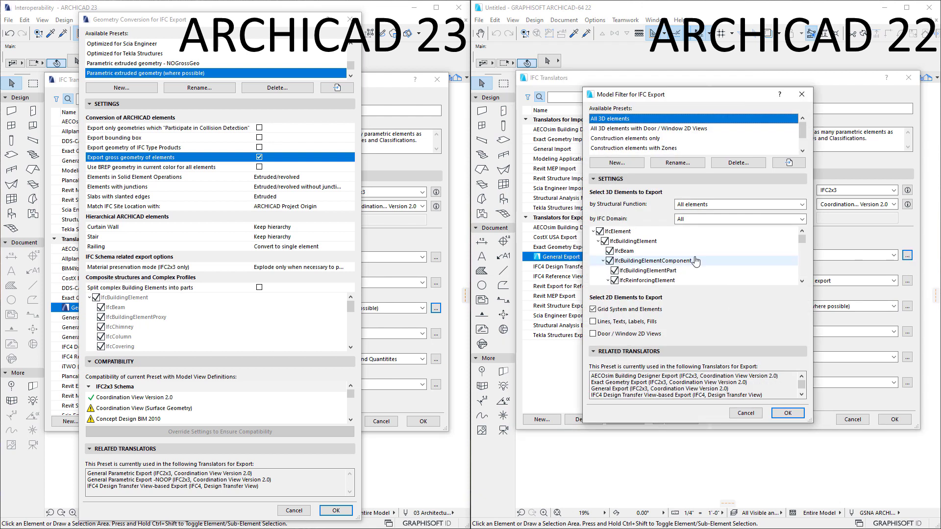
pyautogui.click(598, 241)
pyautogui.click(599, 251)
pyautogui.scroll(-1, 598, 271)
pyautogui.click(598, 251)
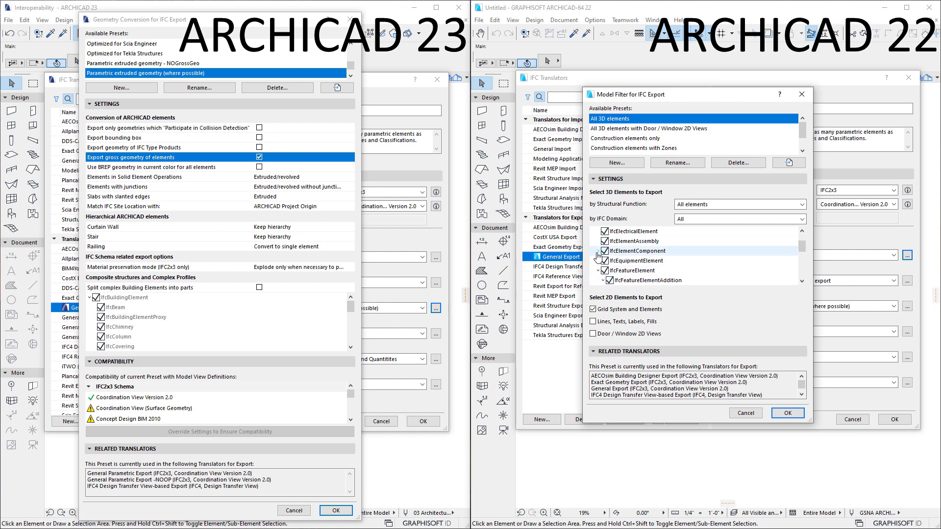
pyautogui.scroll(-4, 617, 259)
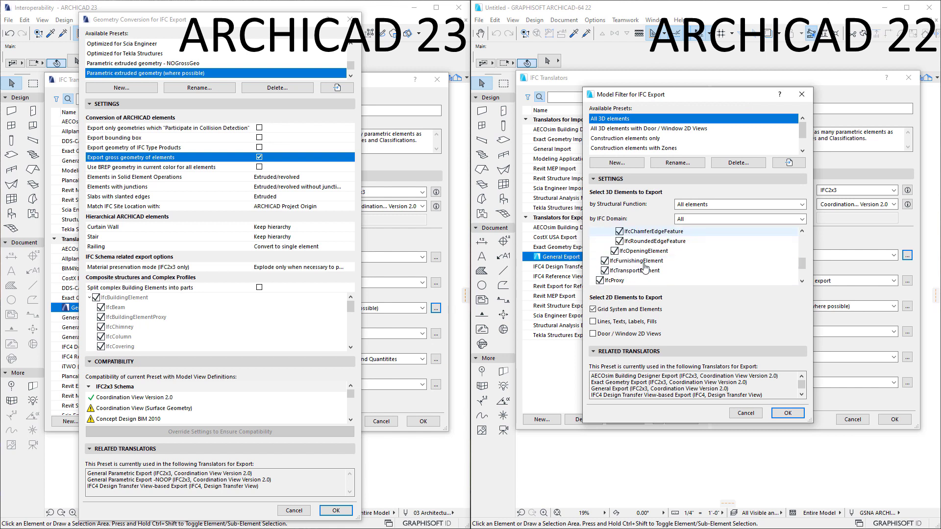
pyautogui.click(639, 255)
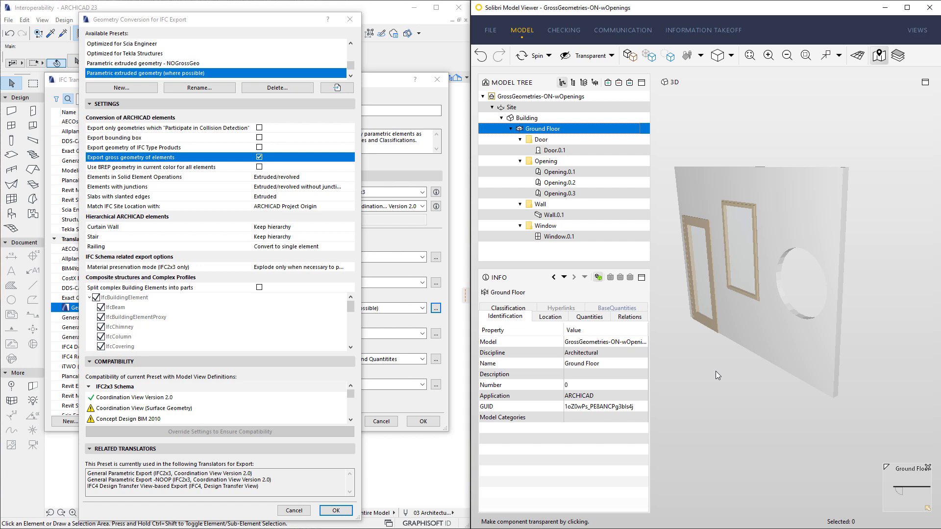
# Review Info for Wall.0.1, Opening.0.1, Opening.0.2 and the round Opening.0.3, then Wall.0.1 again.
pyautogui.click(559, 216)
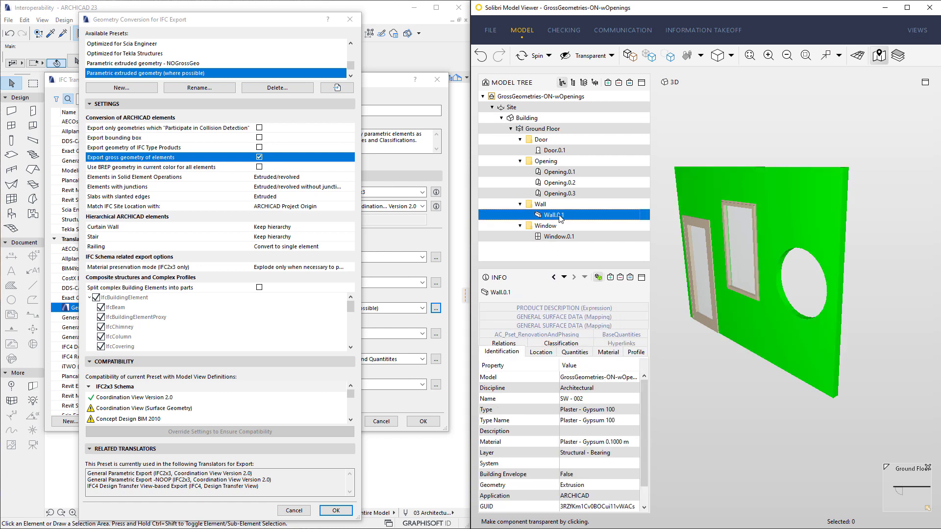
pyautogui.click(590, 171)
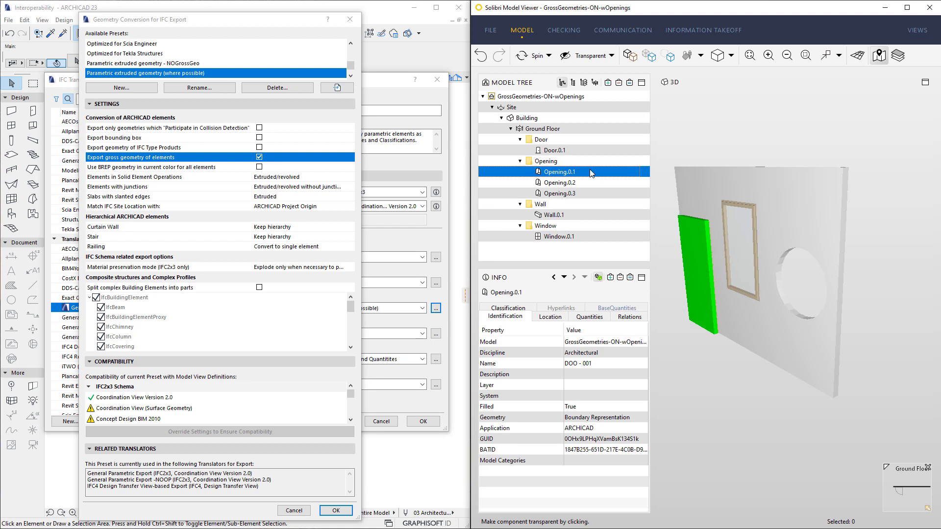
pyautogui.click(591, 183)
pyautogui.click(592, 194)
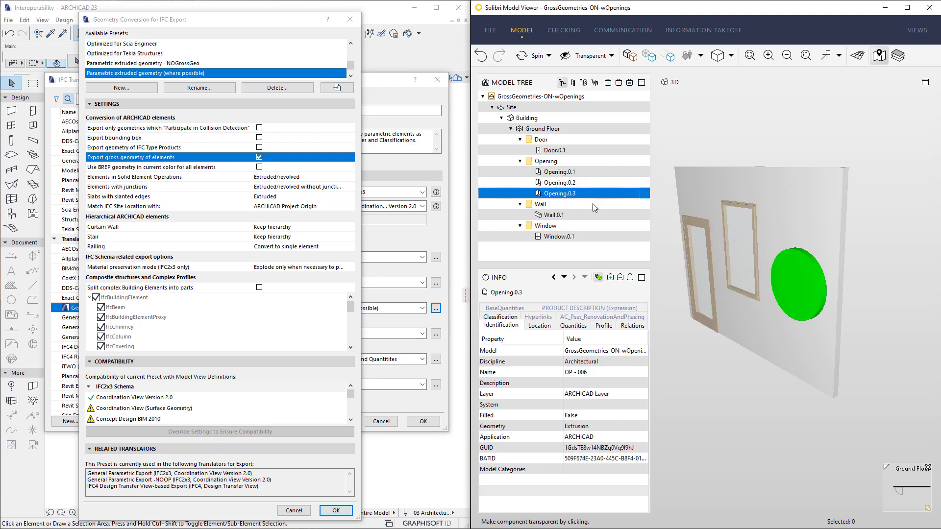
pyautogui.click(594, 215)
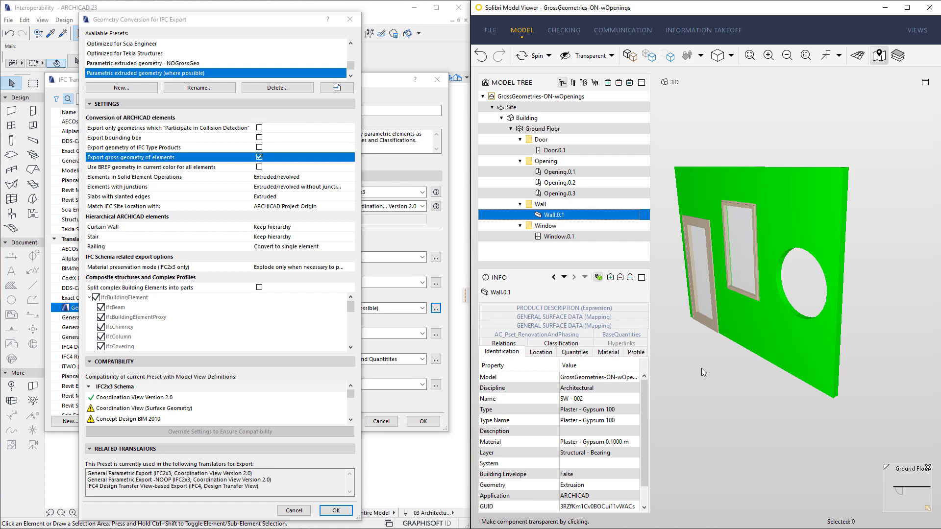